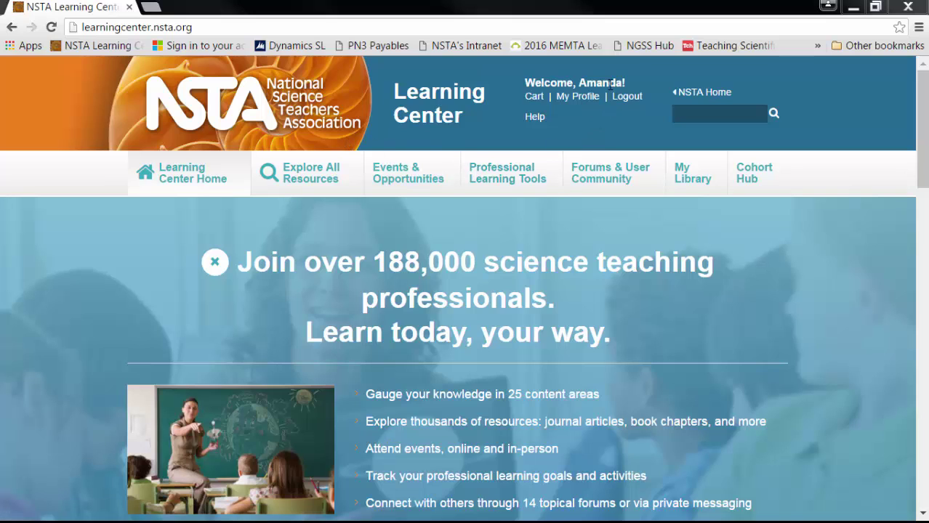
# Step: Review your own profile page's details, then move on to the Forums & User Community section
pyautogui.click(578, 98)
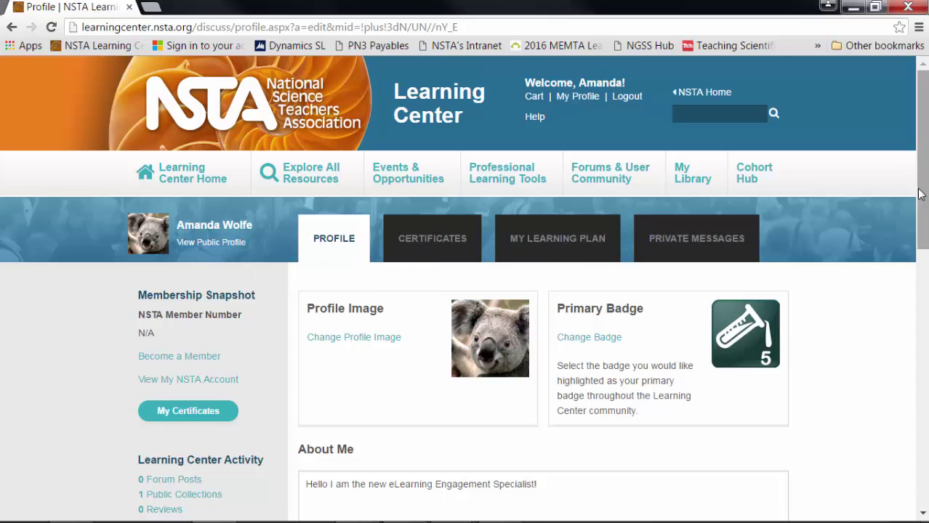
pyautogui.moveTo(918, 194); pyautogui.dragTo(918, 341)
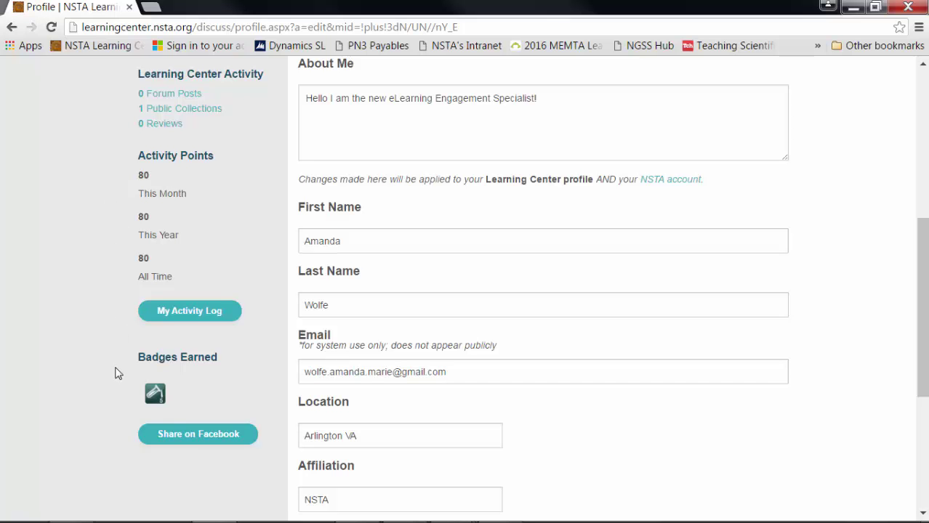
pyautogui.moveTo(918, 341); pyautogui.dragTo(908, 187)
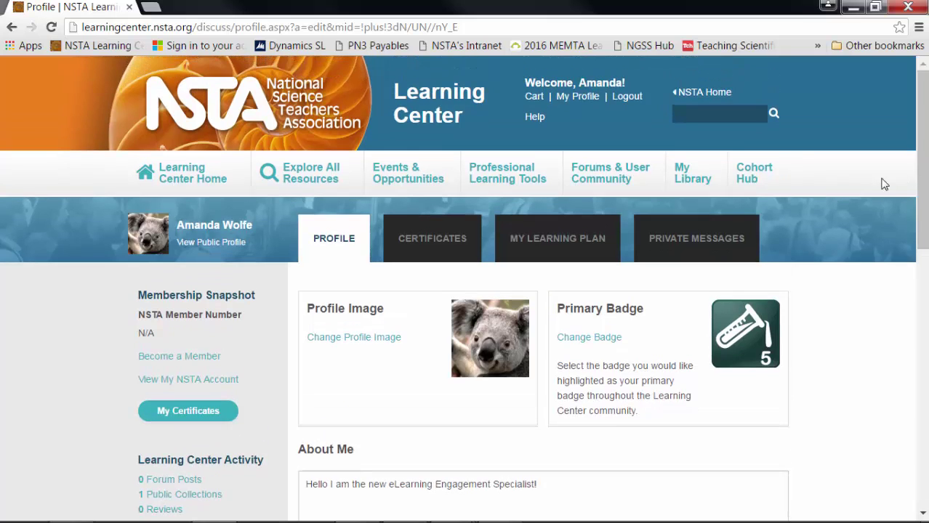
pyautogui.click(595, 190)
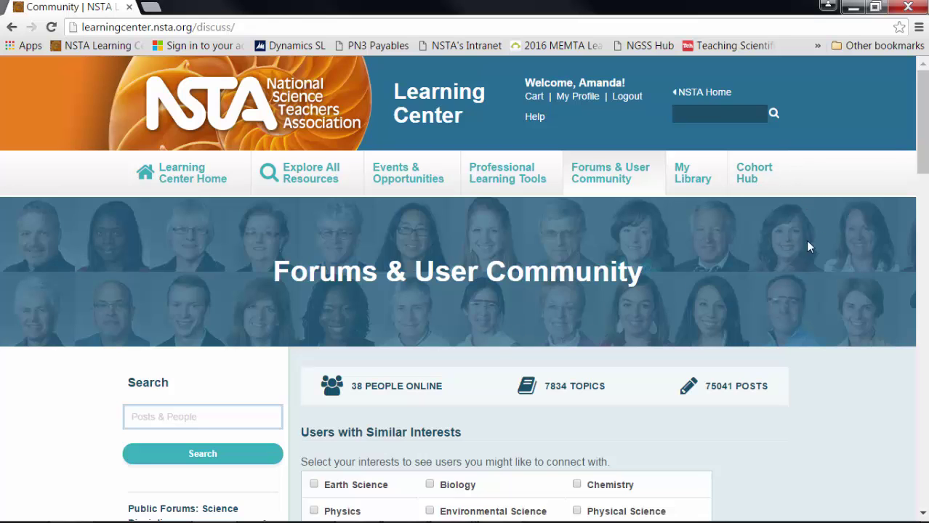
# Step: Look over the public science-discipline forums, then minimize Chrome to show the desktop
pyautogui.scroll(-3, 901, 148)
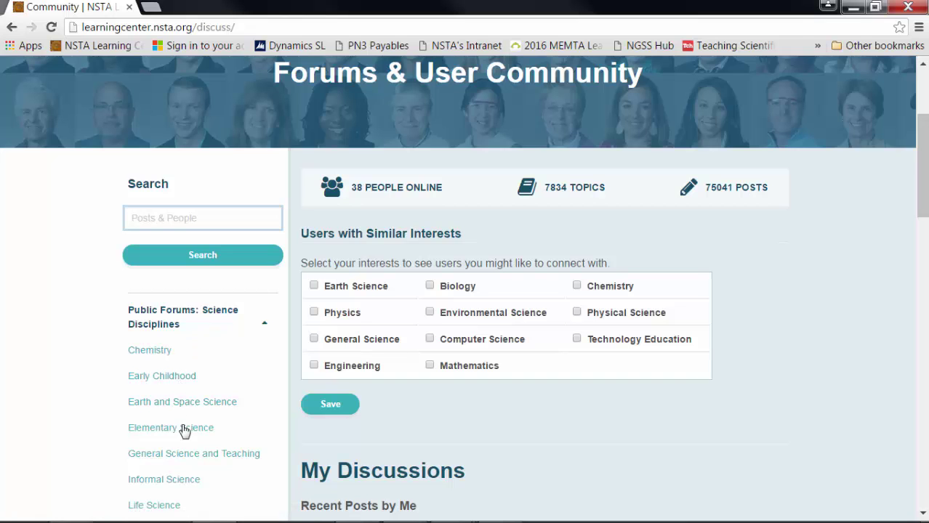
pyautogui.click(854, 8)
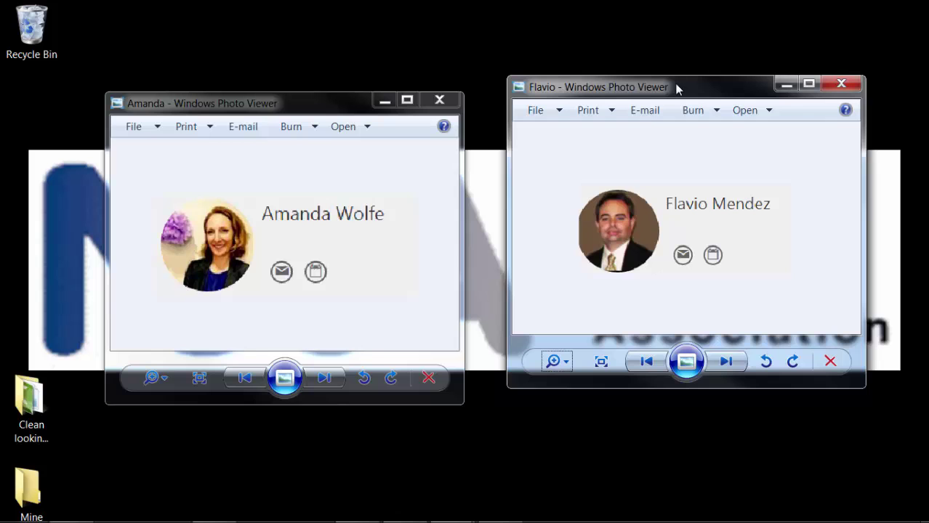
# Step: Nudge both headshot Photo Viewer windows aside and restore the NSTA Forums browser window
pyautogui.moveTo(676, 87)
pyautogui.mouseDown()
pyautogui.moveTo(682, 106)
pyautogui.moveTo(680, 93)
pyautogui.mouseUp()
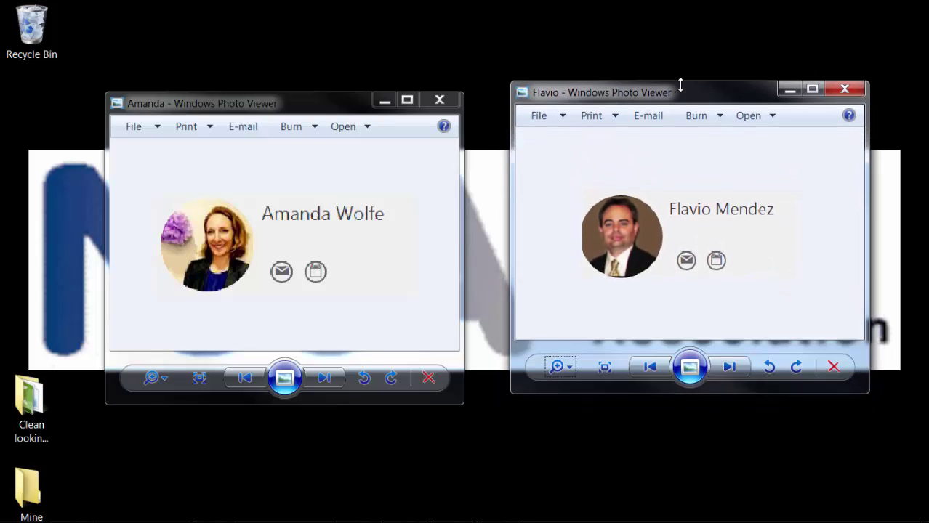
pyautogui.moveTo(260, 99); pyautogui.dragTo(279, 102)
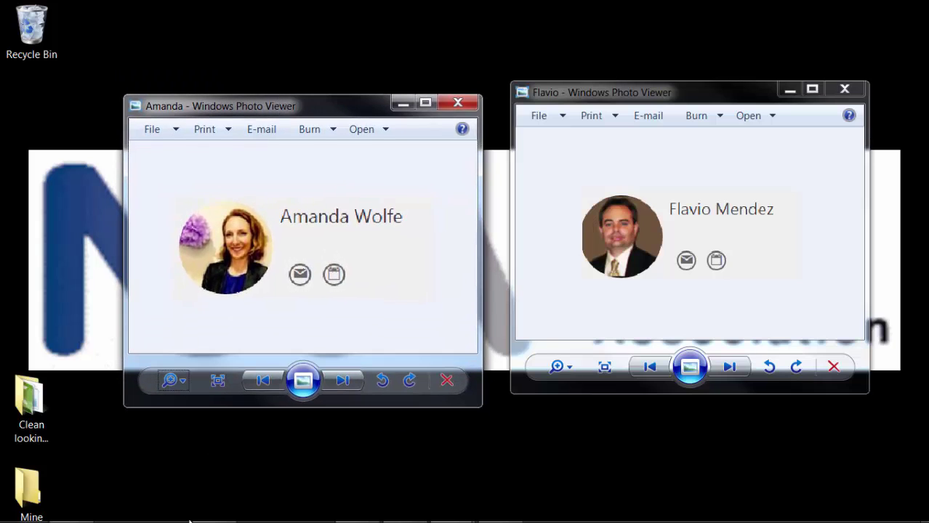
pyautogui.moveTo(226, 509)
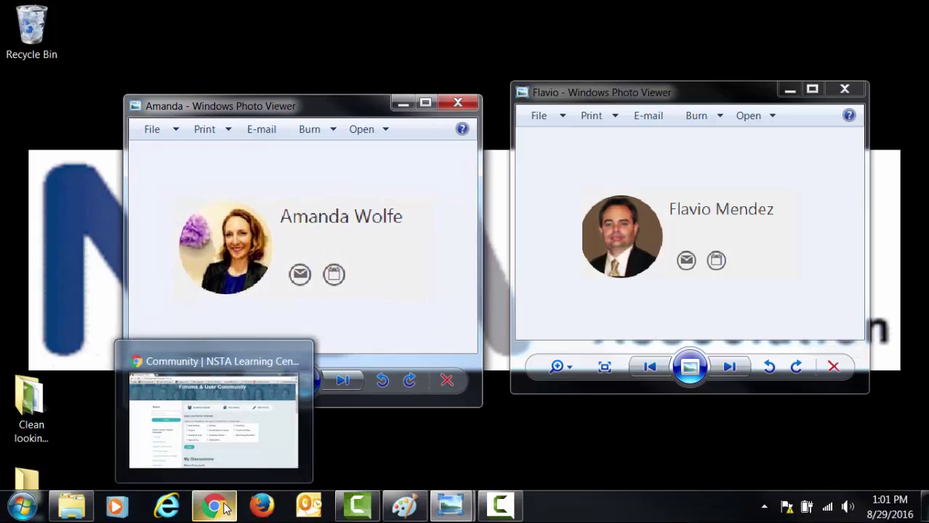
pyautogui.click(213, 407)
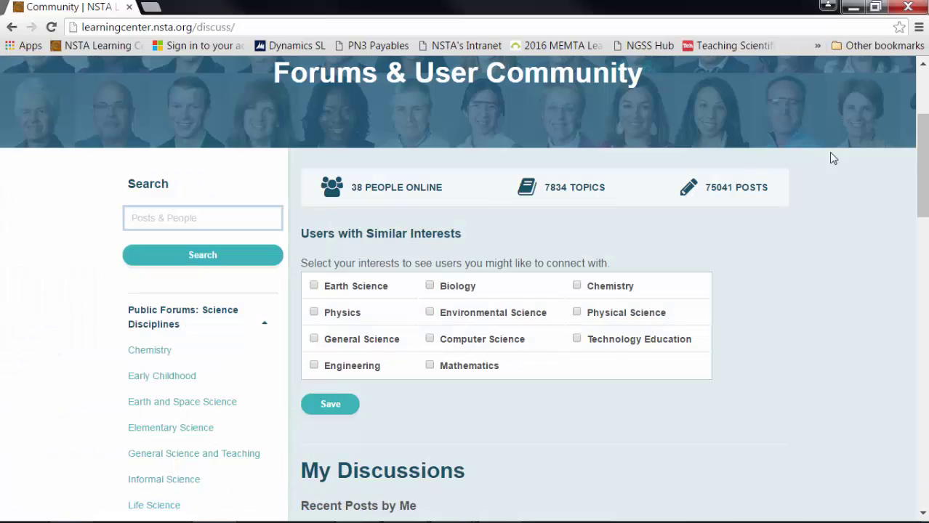
# Step: Return to the top of the community page and reopen your profile edit page
pyautogui.scroll(3, 908, 160)
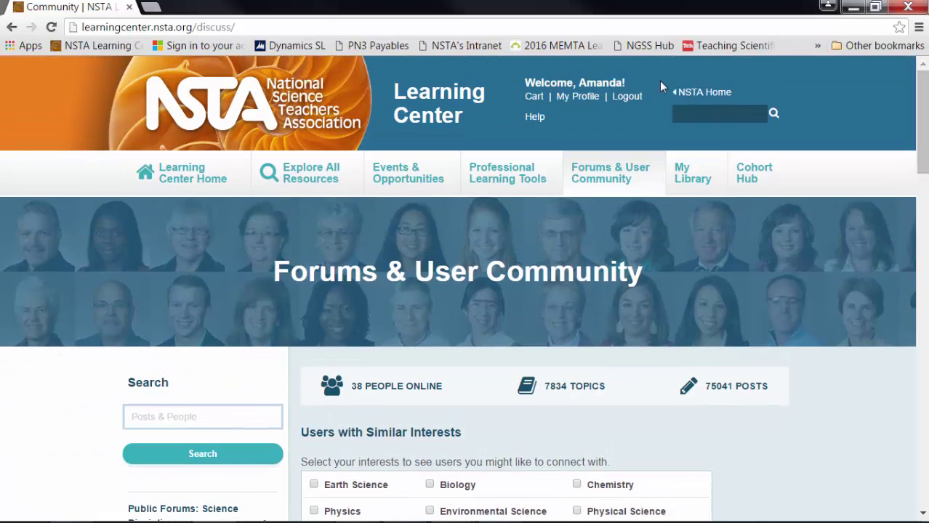
pyautogui.click(570, 97)
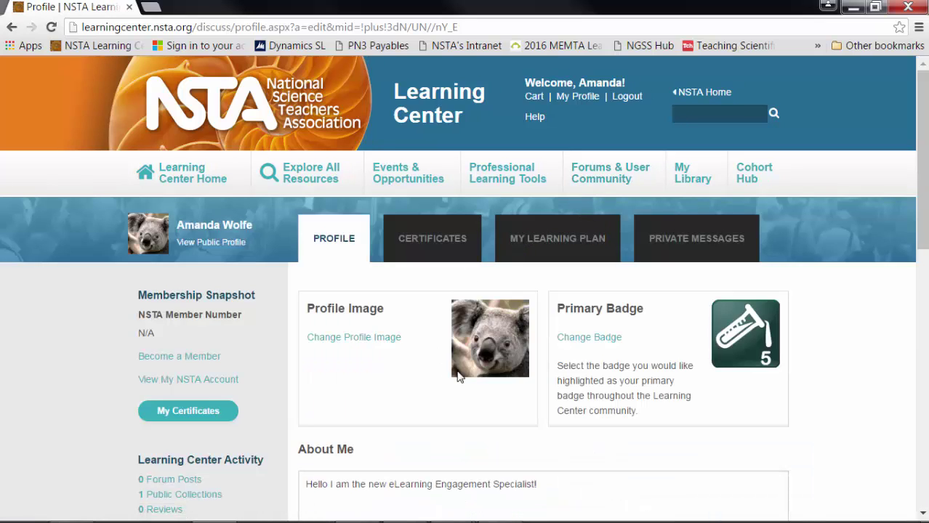
# Step: Upload 20160713_093717 from Pictures > Profile Pictures as the profile image and crop it
pyautogui.click(349, 344)
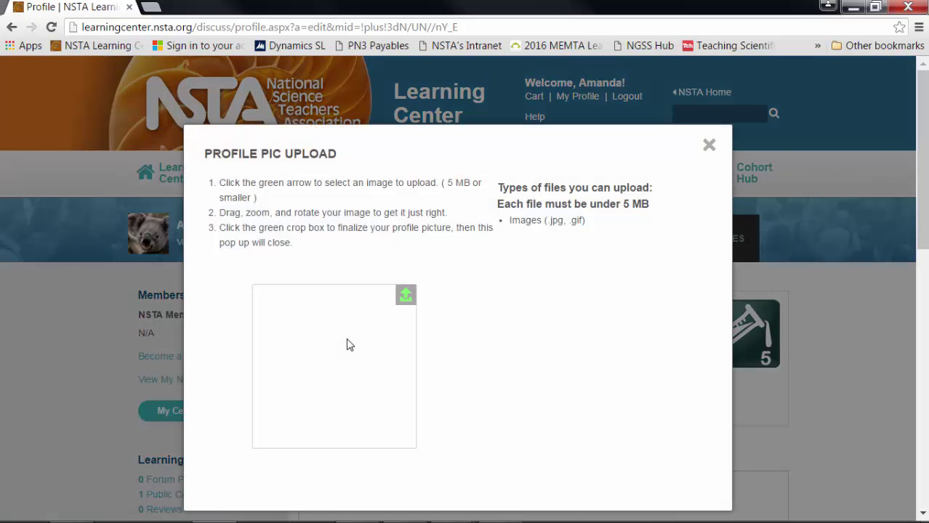
pyautogui.click(406, 298)
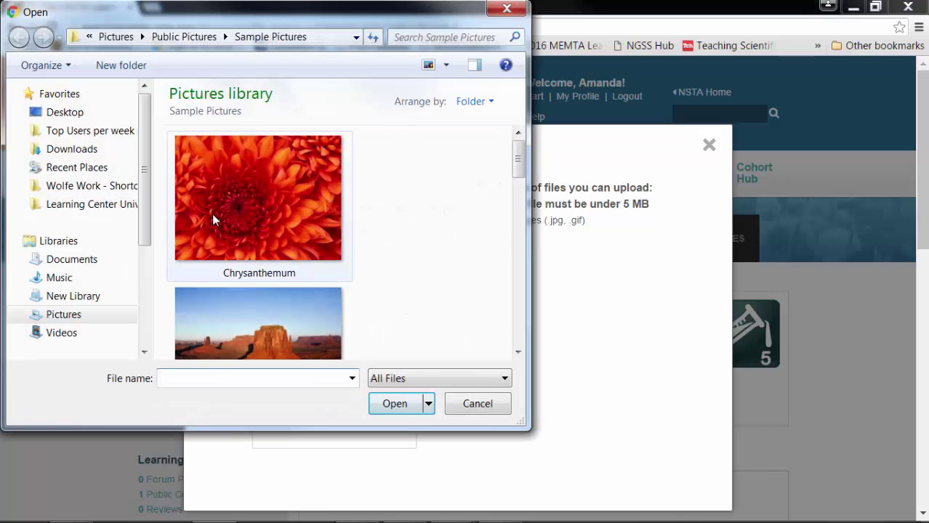
pyautogui.click(63, 315)
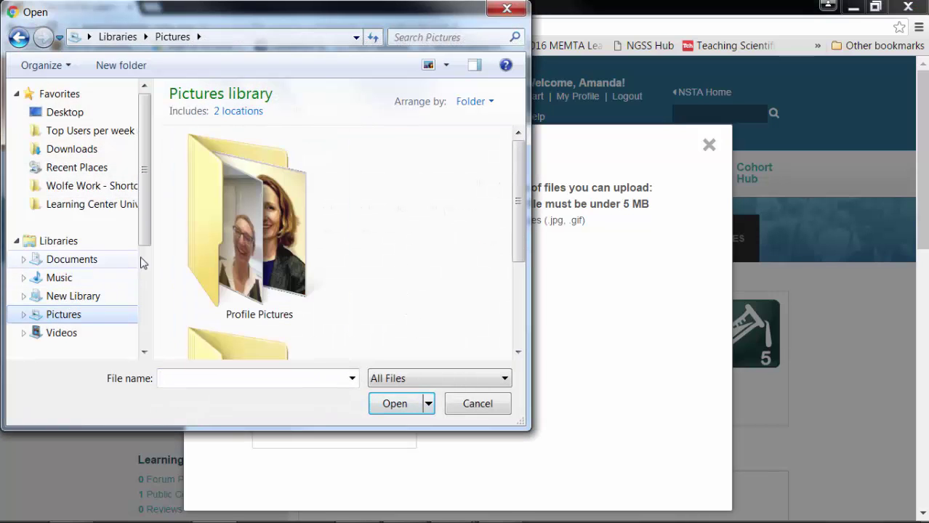
pyautogui.doubleClick(203, 250)
pyautogui.moveTo(518, 165); pyautogui.dragTo(438, 214)
pyautogui.click(266, 287)
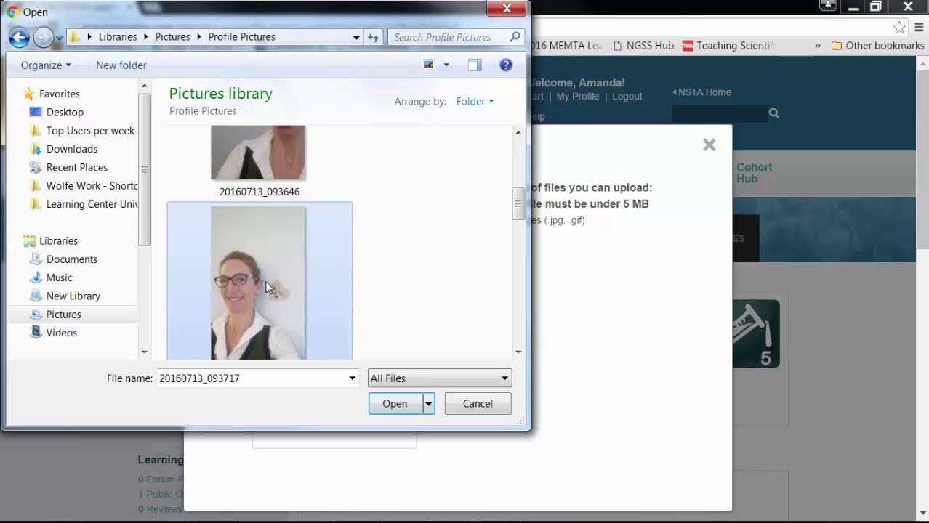
pyautogui.click(393, 404)
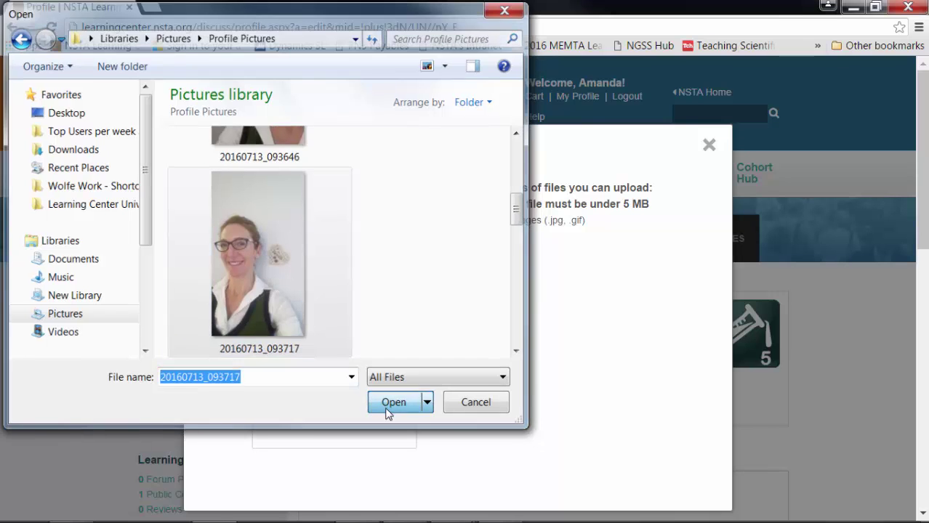
pyautogui.moveTo(346, 398)
pyautogui.mouseDown()
pyautogui.moveTo(362, 376)
pyautogui.moveTo(354, 401)
pyautogui.moveTo(359, 388)
pyautogui.mouseUp()
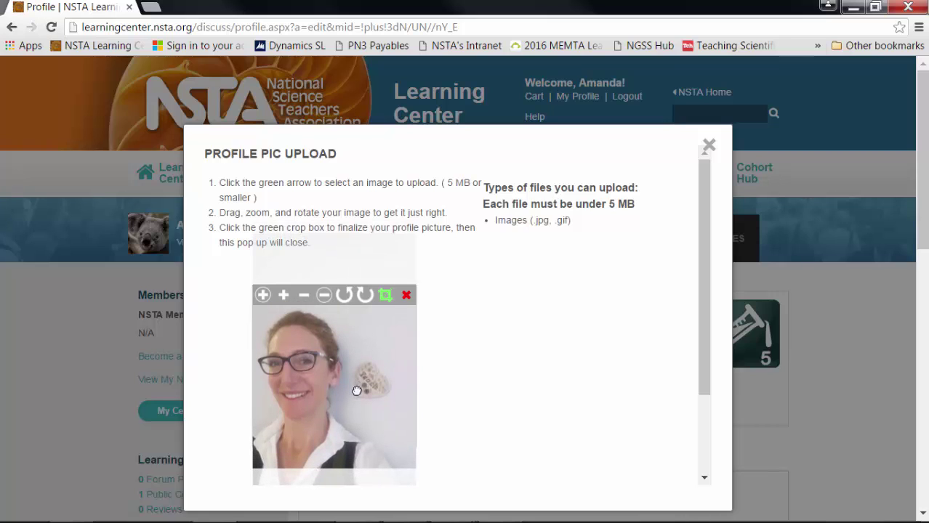
pyautogui.click(387, 299)
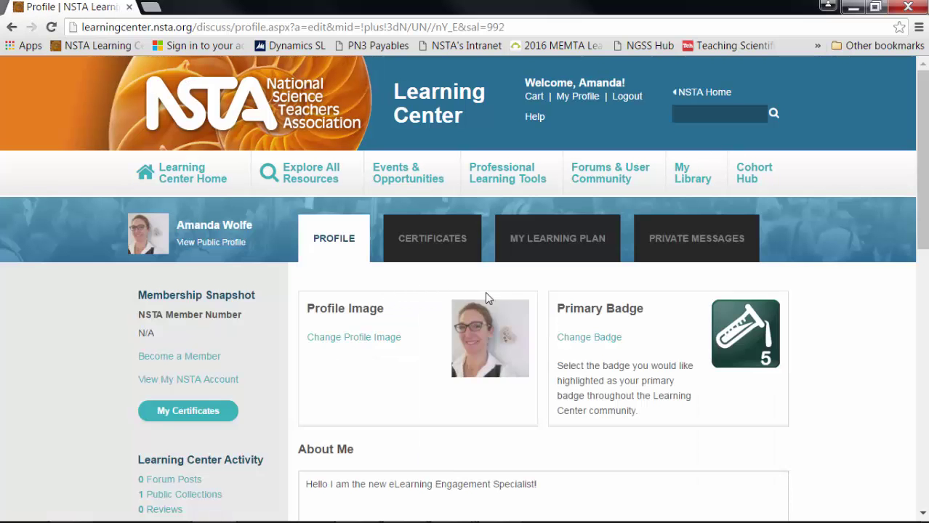
pyautogui.click(585, 338)
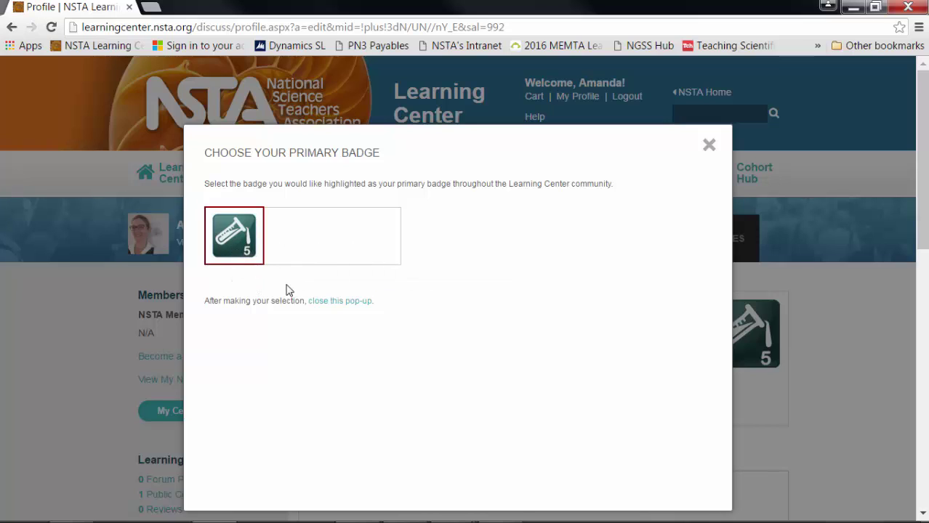
pyautogui.click(709, 148)
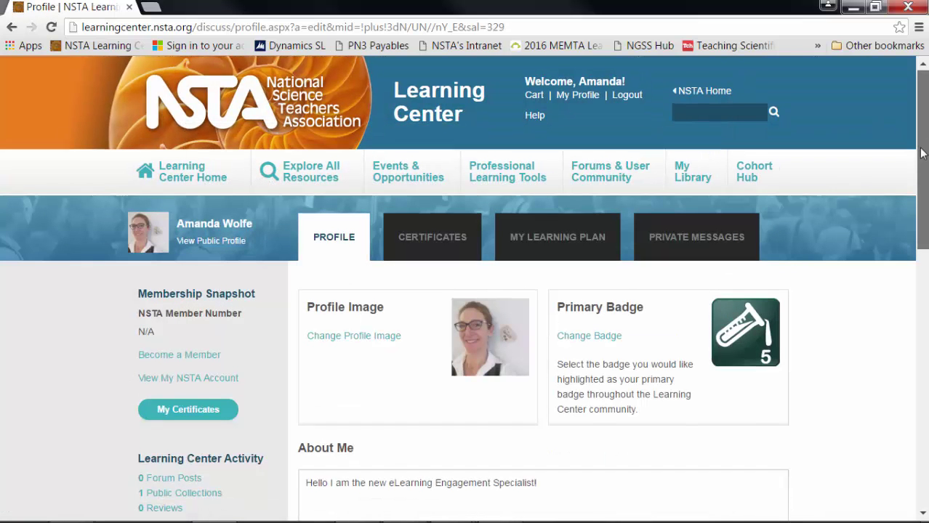
# Step: Expand Add Social Media on the profile form and enter a Twitter handle
pyautogui.scroll(-4, 920, 145)
pyautogui.scroll(-1, 811, 294)
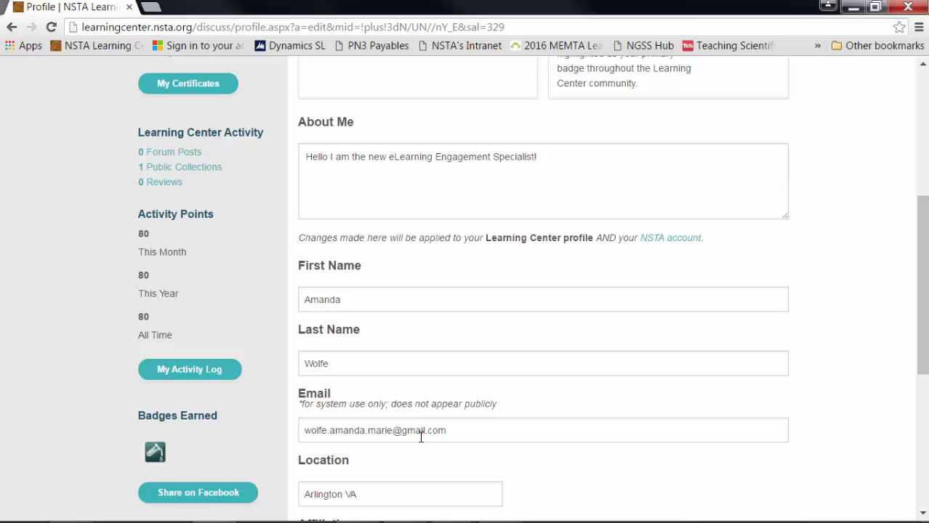
pyautogui.moveTo(917, 294); pyautogui.dragTo(912, 392)
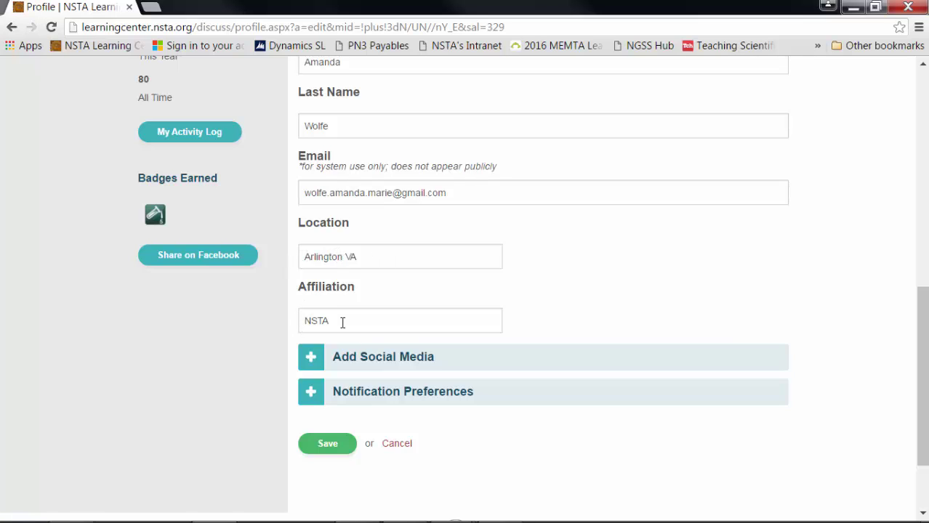
pyautogui.moveTo(920, 331); pyautogui.dragTo(920, 365)
pyautogui.click(313, 282)
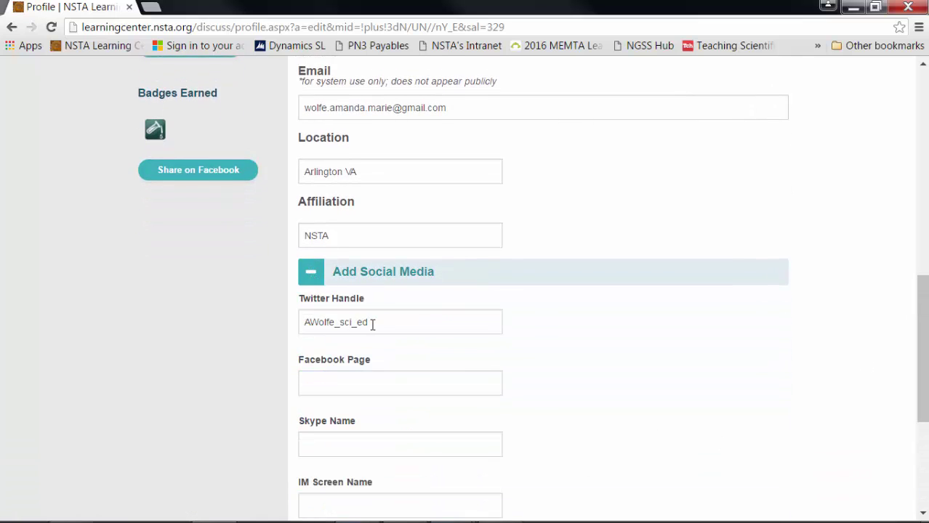
pyautogui.moveTo(921, 321); pyautogui.dragTo(919, 362)
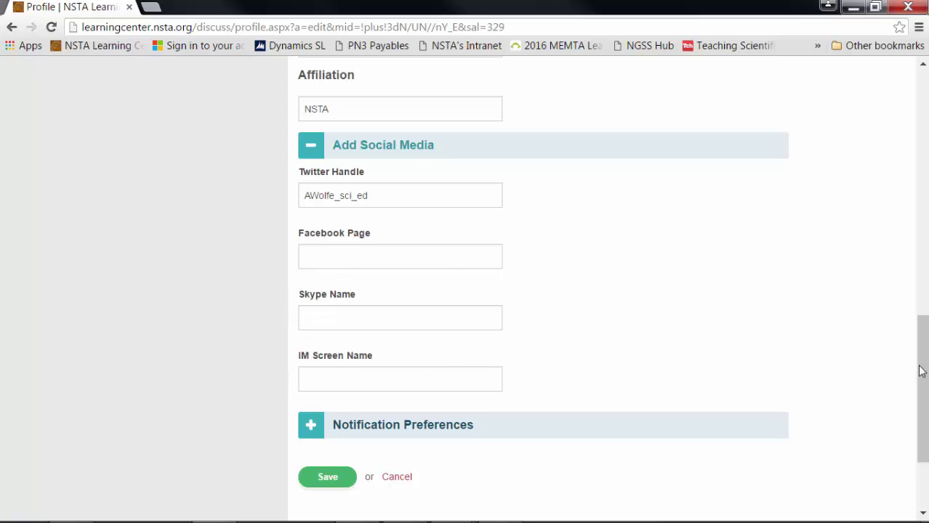
pyautogui.moveTo(919, 371); pyautogui.dragTo(920, 407)
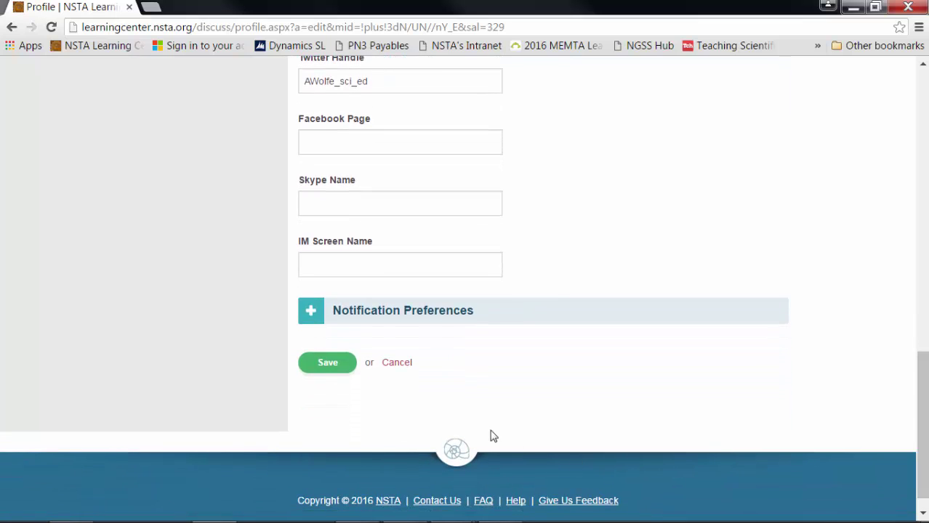
# Step: Under Notification Preferences, stop watching the Chemistry and Early Childhood forums
pyautogui.click(308, 319)
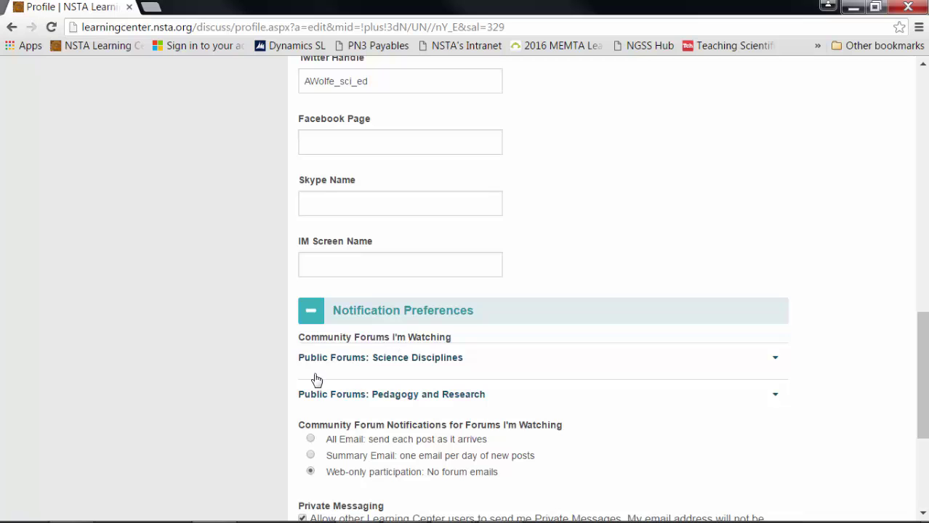
pyautogui.click(369, 366)
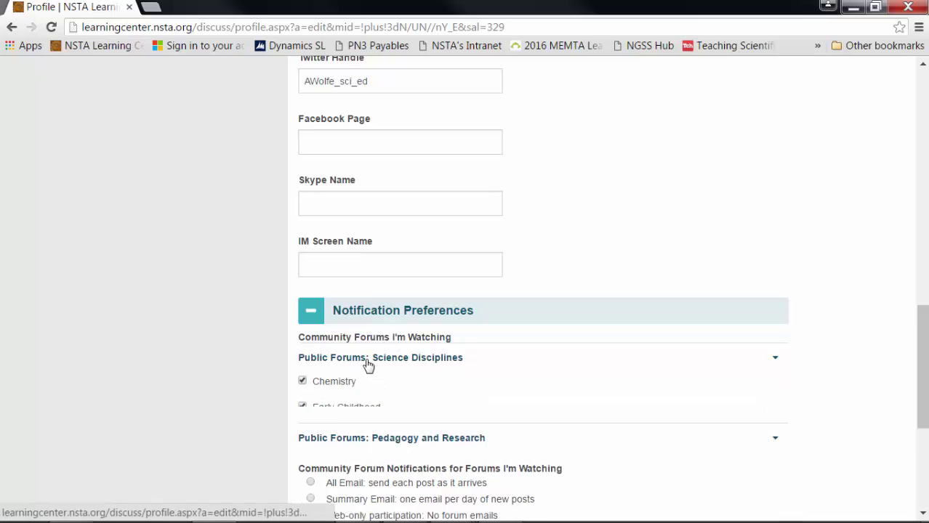
pyautogui.moveTo(919, 340); pyautogui.dragTo(919, 387)
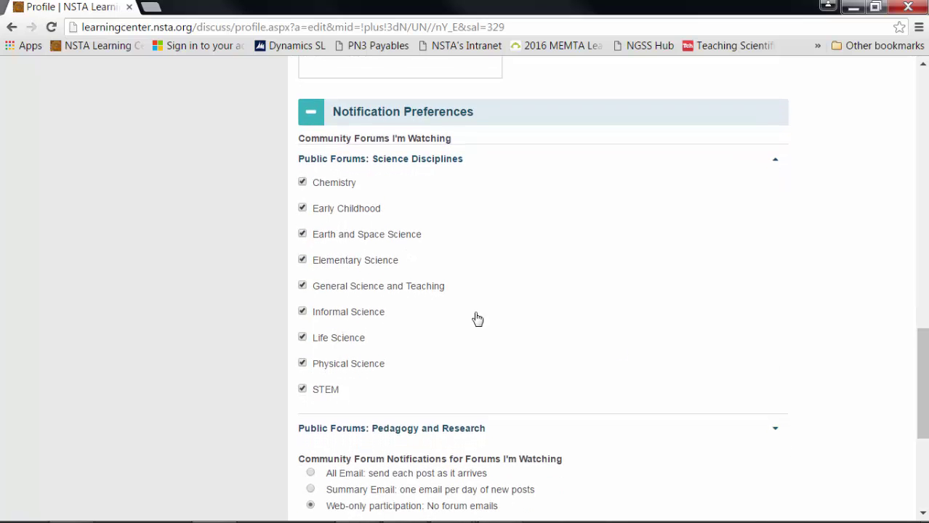
pyautogui.click(303, 183)
pyautogui.click(302, 208)
pyautogui.moveTo(920, 369); pyautogui.dragTo(920, 430)
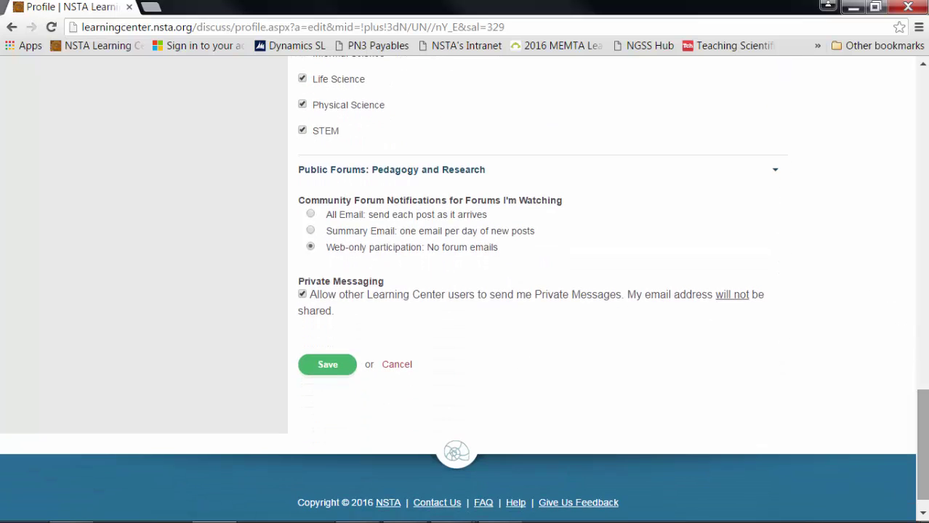
# Step: Switch forum notifications to a daily Summary Email and save the profile
pyautogui.click(330, 173)
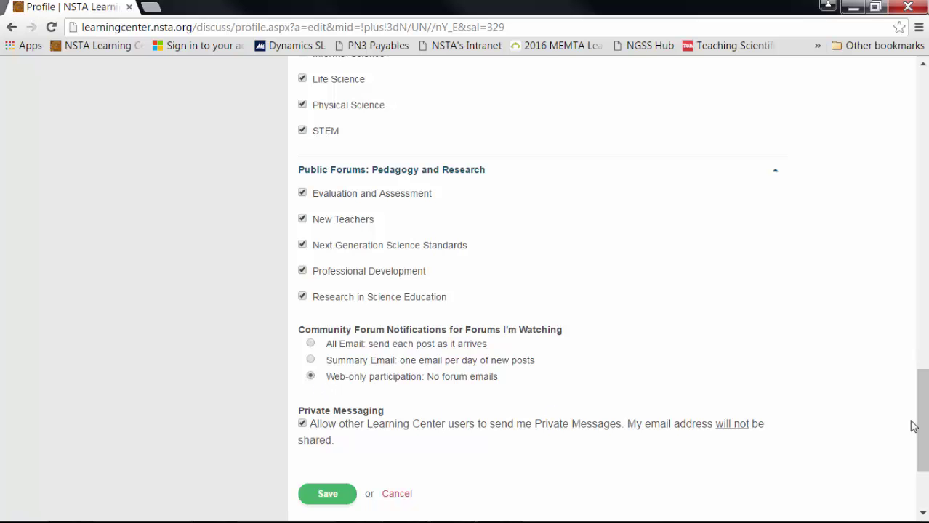
pyautogui.moveTo(920, 414); pyautogui.dragTo(920, 447)
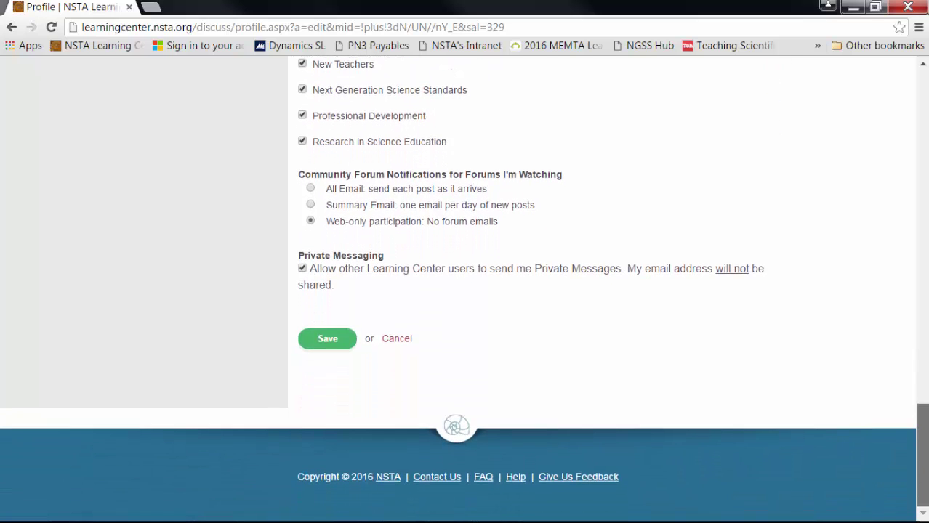
pyautogui.click(310, 205)
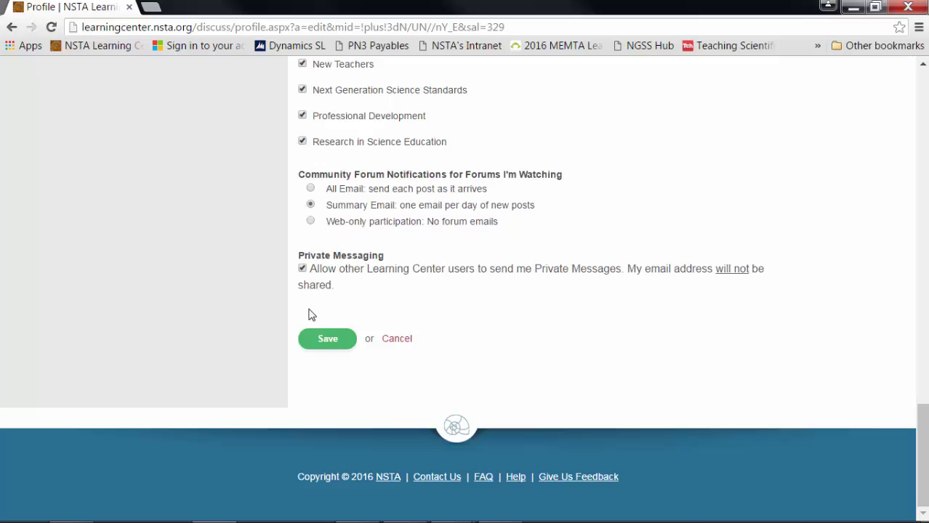
pyautogui.click(327, 339)
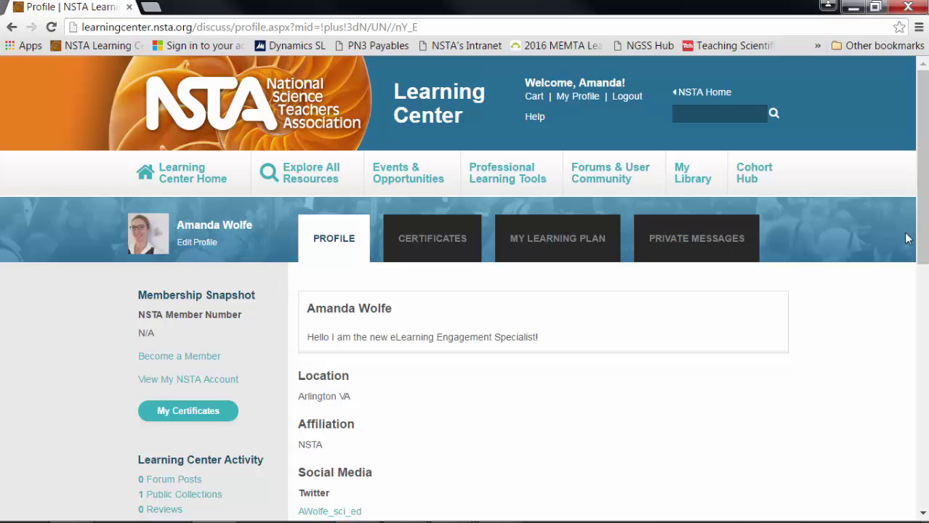
# Step: Scroll the saved profile down to Recent Public Collections and back up to Social Media
pyautogui.moveTo(919, 192); pyautogui.dragTo(920, 376)
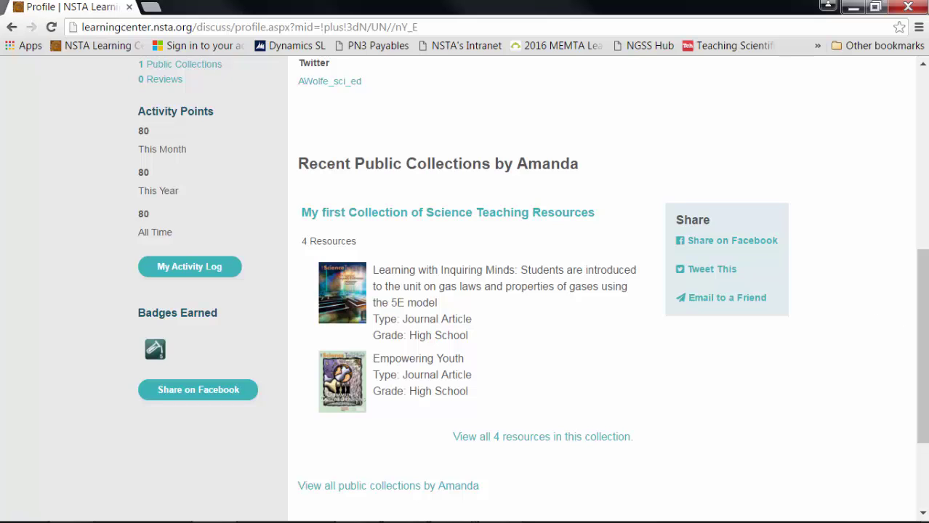
pyautogui.moveTo(923, 333); pyautogui.dragTo(908, 183)
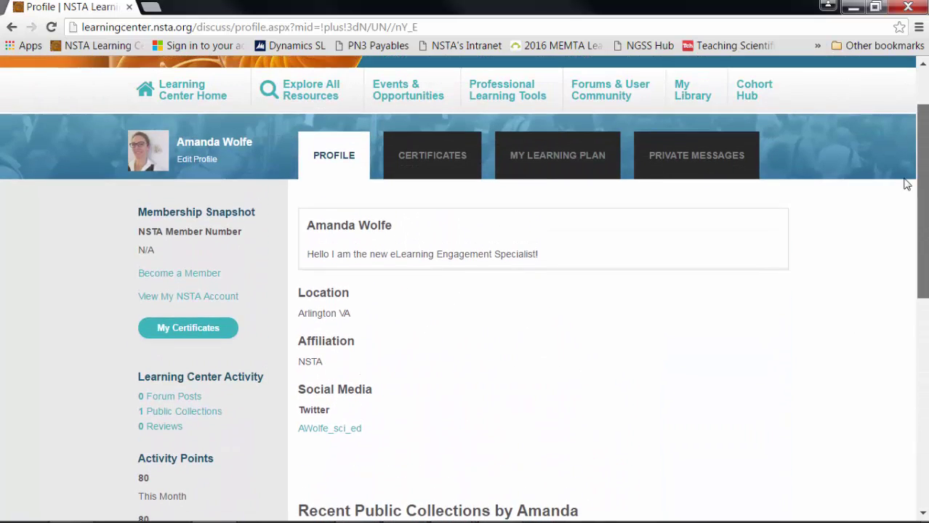
# Step: Reopen the profile edit form via Edit Profile and scroll down to its Save button
pyautogui.click(193, 167)
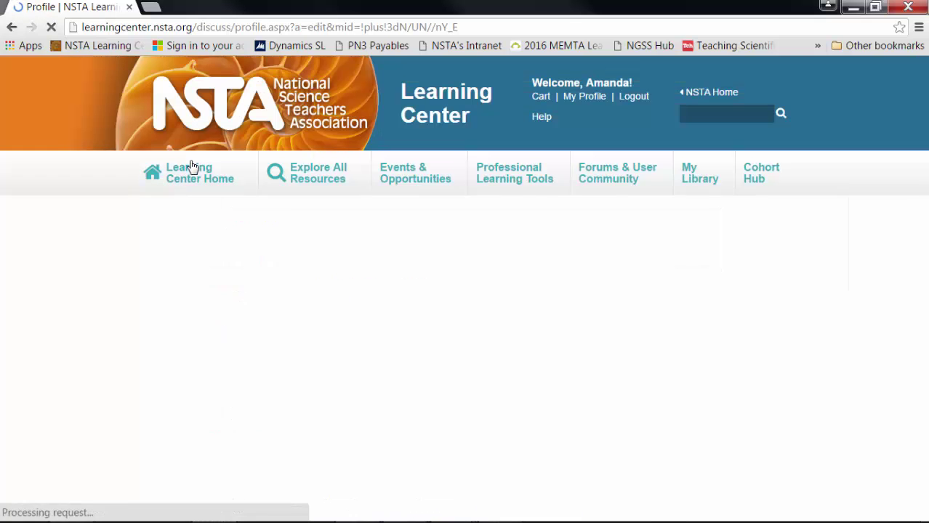
pyautogui.moveTo(924, 127); pyautogui.dragTo(924, 280)
pyautogui.scroll(-3, 533, 290)
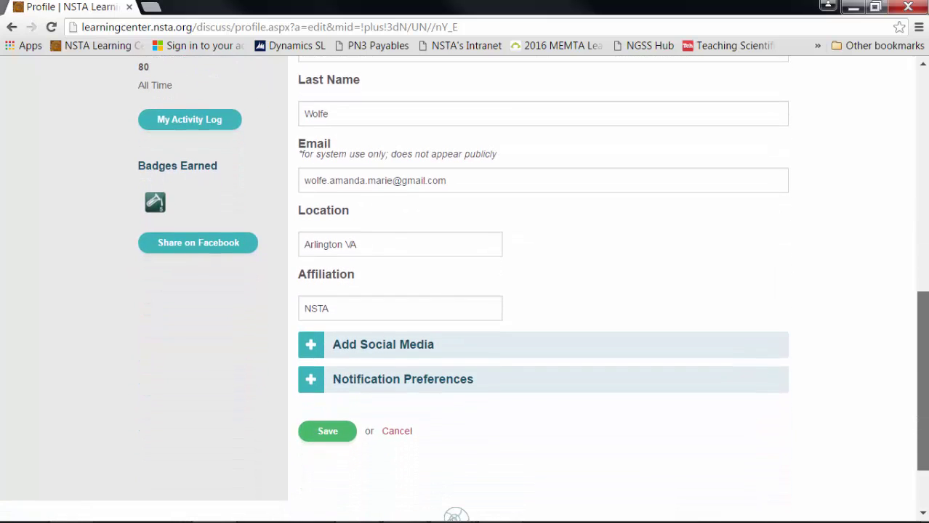